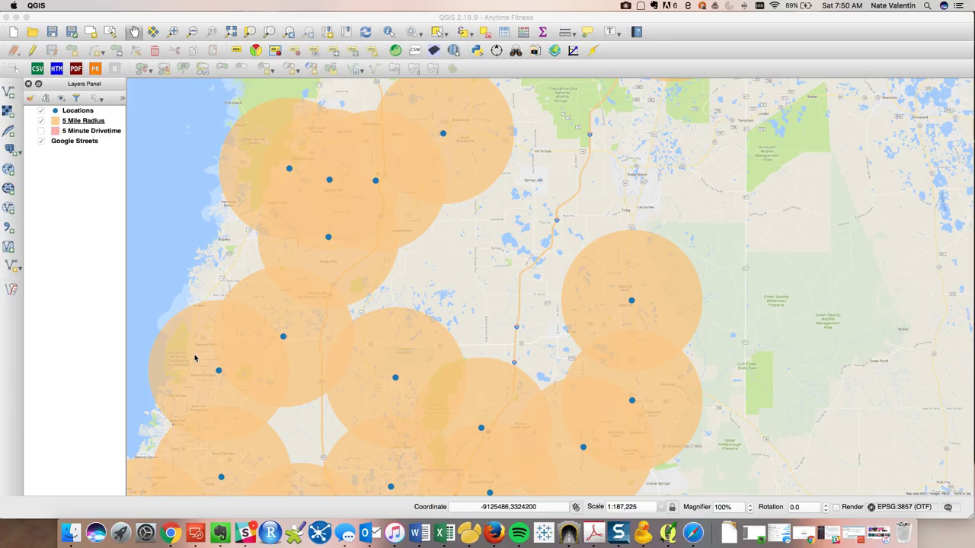
Open Finder on the server and browse to public_html › content › demo › anytime_fitness
{"action": "left_click", "coordinate": [70, 534]}
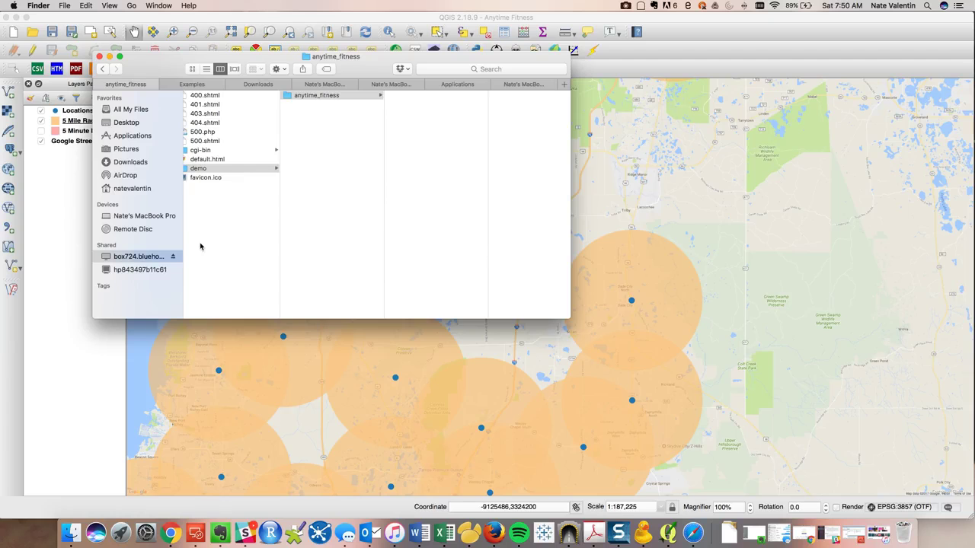
{"action": "scroll", "coordinate": [200, 246], "scroll_direction": "left", "scroll_amount": 5}
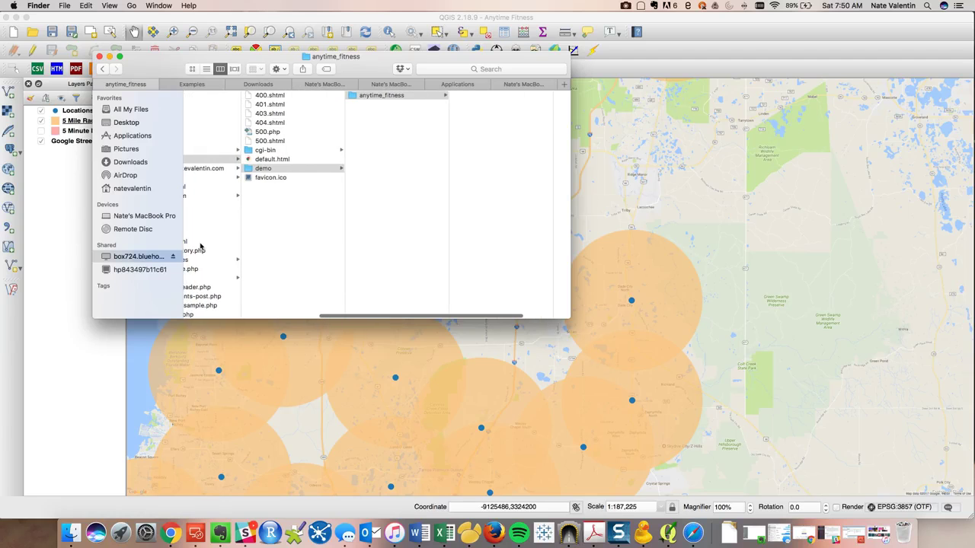
{"action": "scroll", "coordinate": [200, 246], "scroll_direction": "left", "scroll_amount": 10}
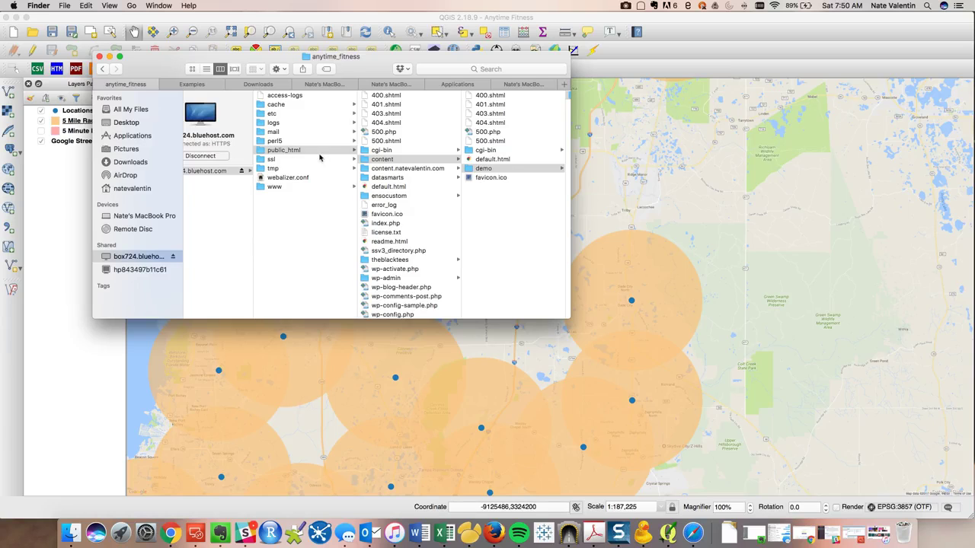
{"action": "scroll", "coordinate": [254, 155], "scroll_direction": "right", "scroll_amount": 7}
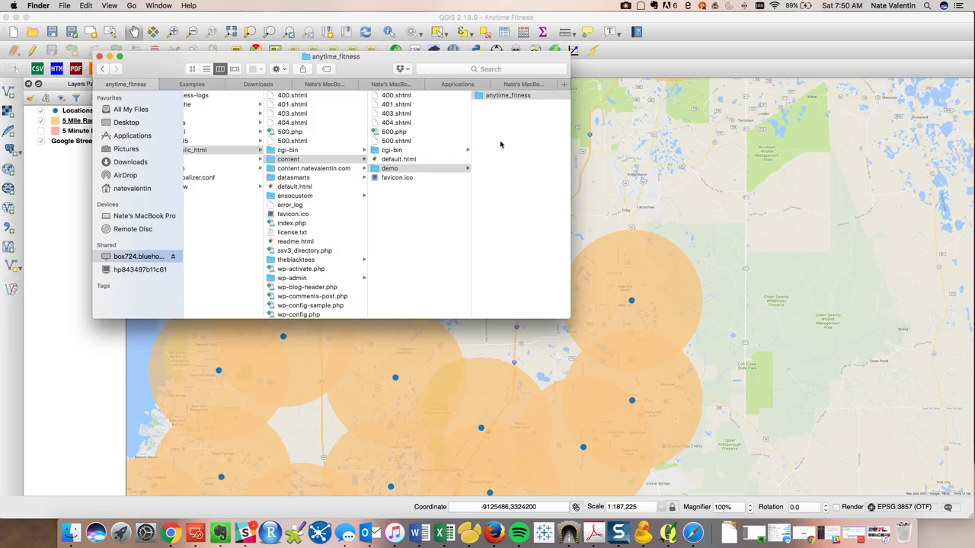
{"action": "right_click", "coordinate": [70, 533]}
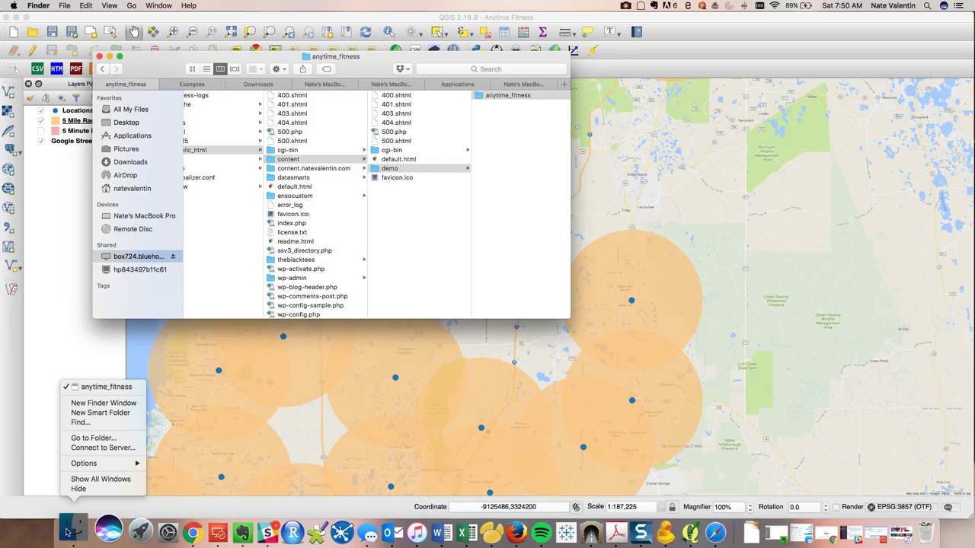
Open a second Finder window on Desktop › 5 Minute Analyst › qgis2web_2017_07_08-07_33_37_827042
{"action": "left_click", "coordinate": [104, 403]}
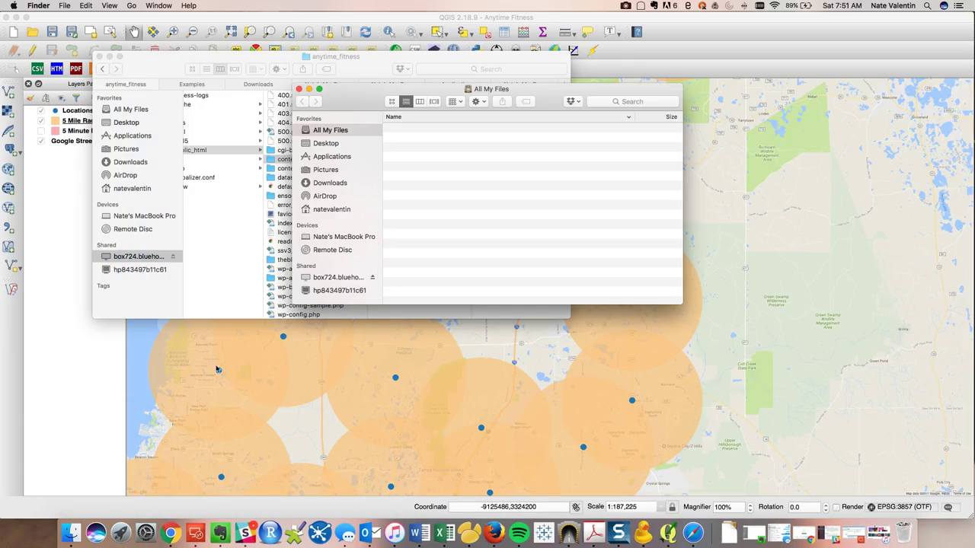
{"action": "left_click_drag", "start_coordinate": [372, 97], "coordinate": [623, 85]}
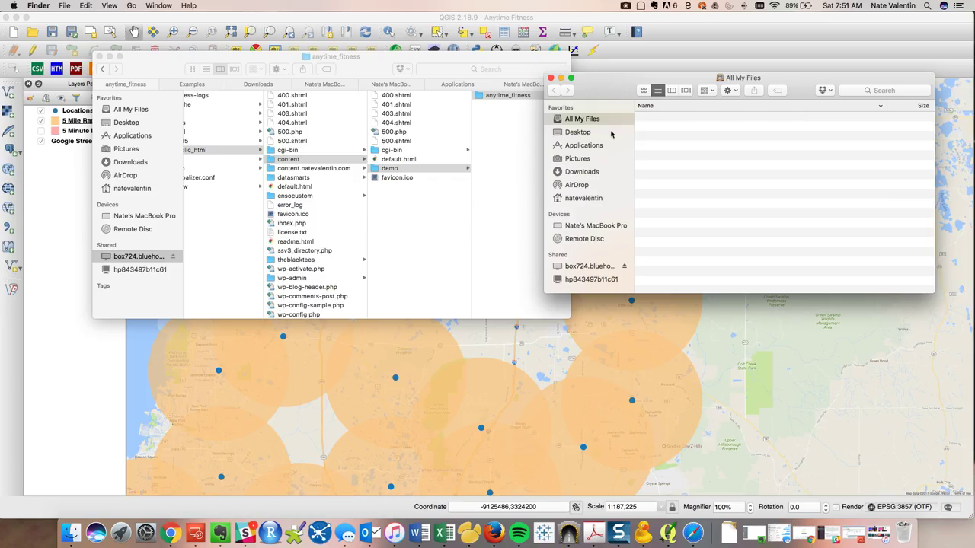
{"action": "left_click", "coordinate": [579, 134]}
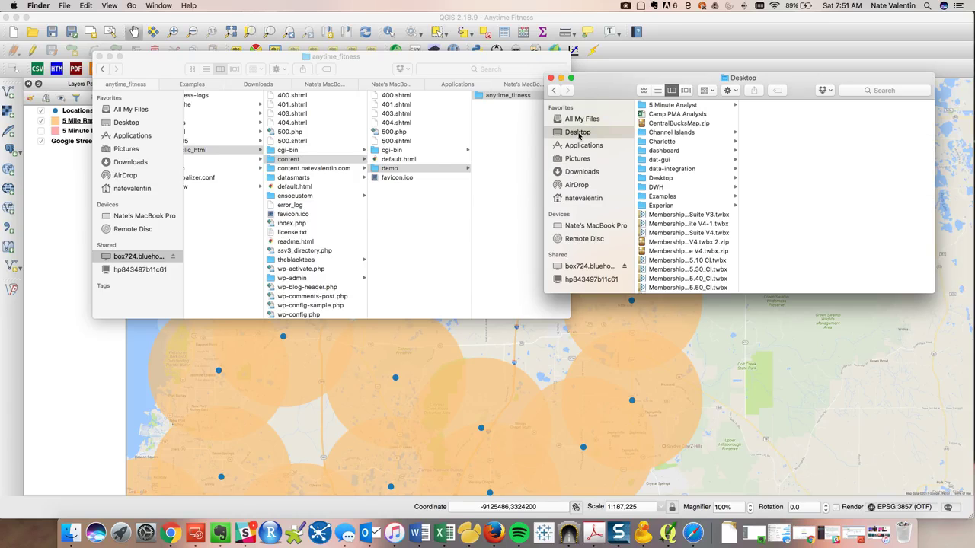
{"action": "scroll", "coordinate": [601, 153], "scroll_direction": "down", "scroll_amount": 1}
{"action": "left_click", "coordinate": [663, 105]}
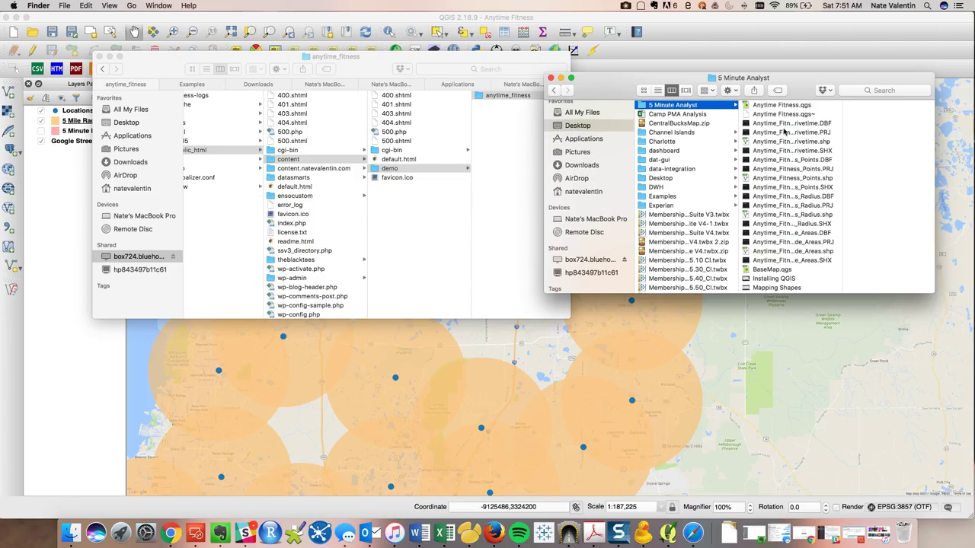
{"action": "scroll", "coordinate": [785, 214], "scroll_direction": "down", "scroll_amount": 4}
{"action": "left_click", "coordinate": [780, 280]}
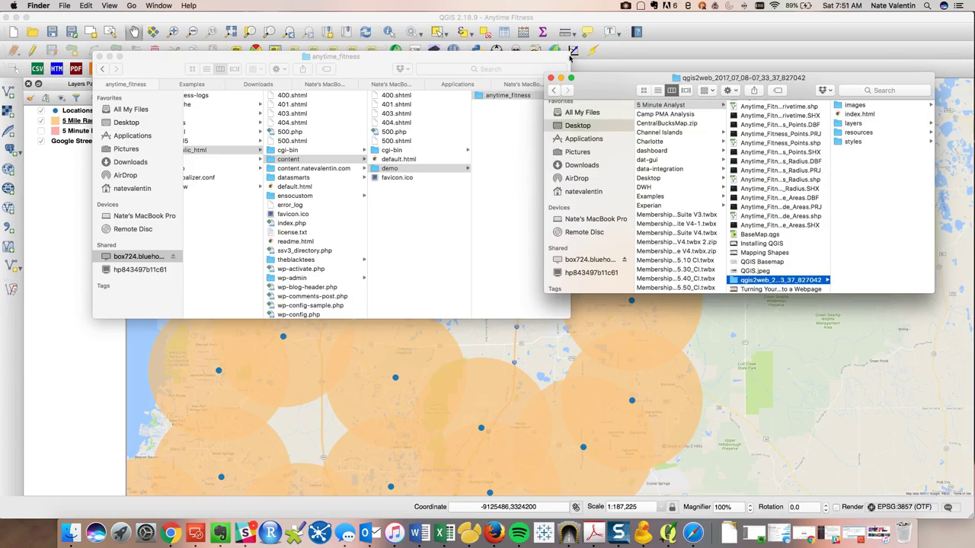
Place the server window on the left and bring the export folder window forward
{"action": "left_click_drag", "start_coordinate": [502, 58], "coordinate": [428, 58]}
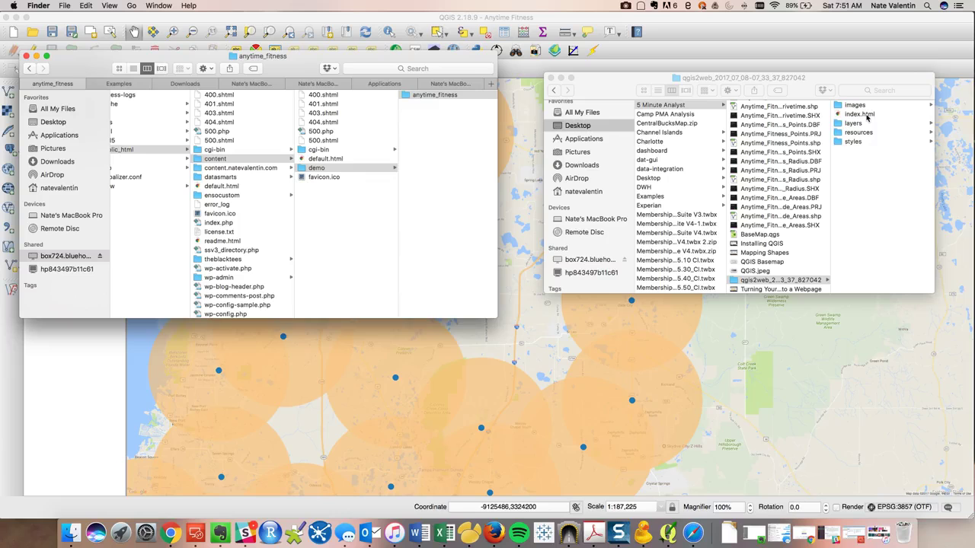
{"action": "scroll", "coordinate": [466, 102], "scroll_direction": "right", "scroll_amount": 5}
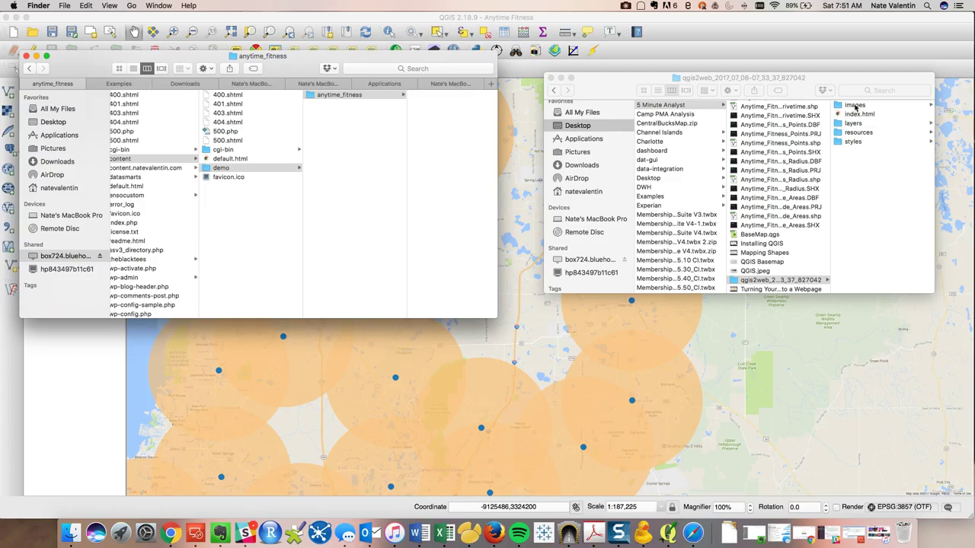
{"action": "left_click", "coordinate": [854, 107]}
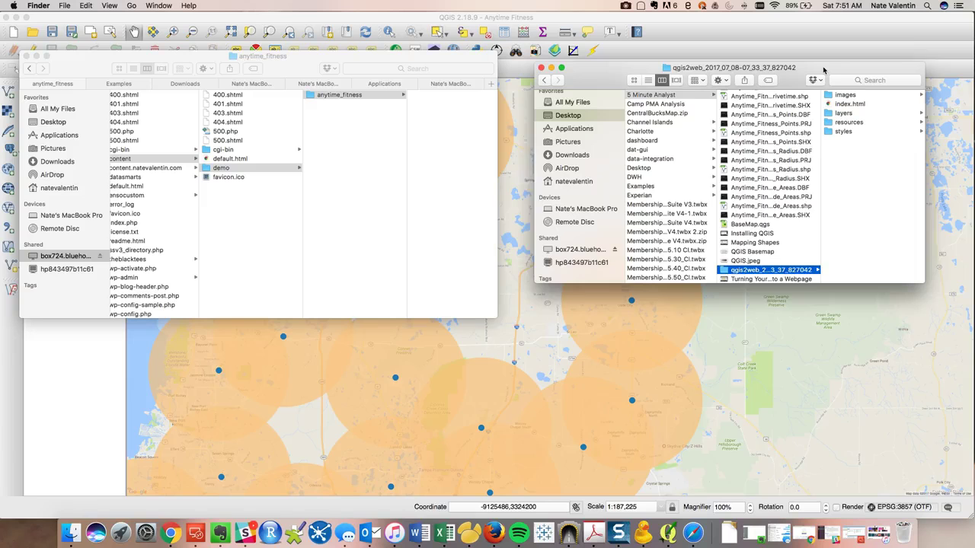
Select images through styles in the export and drag all five into anytime_fitness on the server
{"action": "left_click_drag", "start_coordinate": [835, 84], "coordinate": [827, 78]}
{"action": "left_click", "coordinate": [846, 96]}
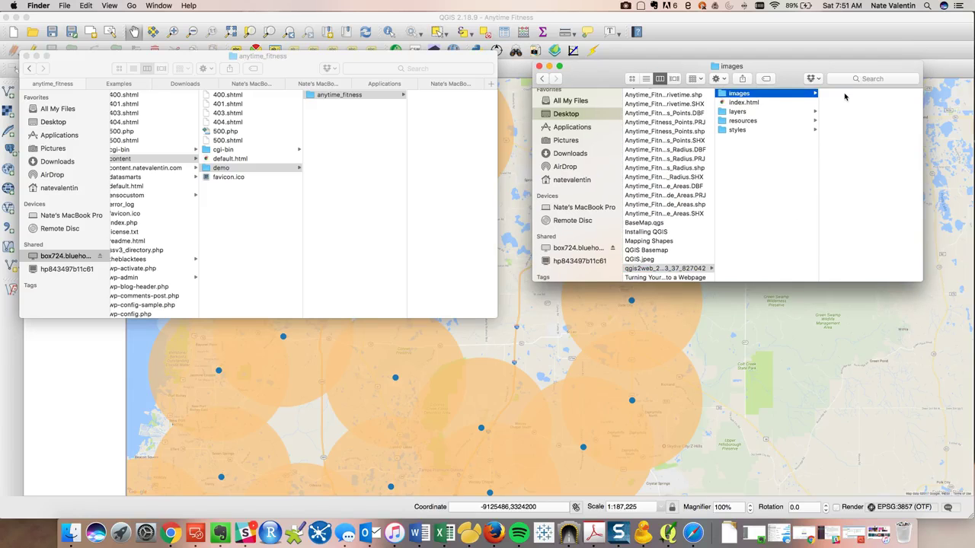
{"action": "left_click", "coordinate": [766, 132], "text": "shift"}
{"action": "left_click_drag", "start_coordinate": [766, 132], "coordinate": [466, 129]}
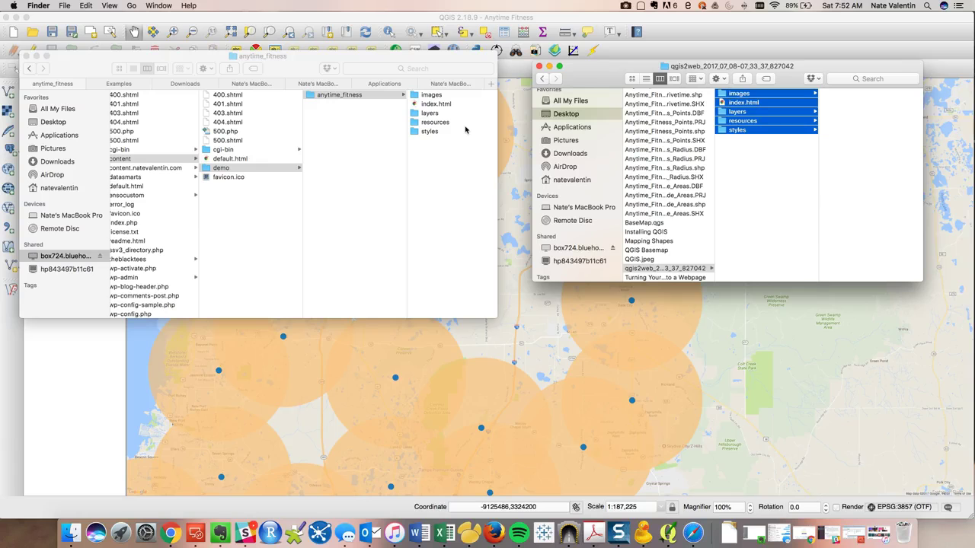
In Chrome's index.html tab, start replacing the address with the live site's /demo/anytime_fitness URL
{"action": "left_click", "coordinate": [170, 533]}
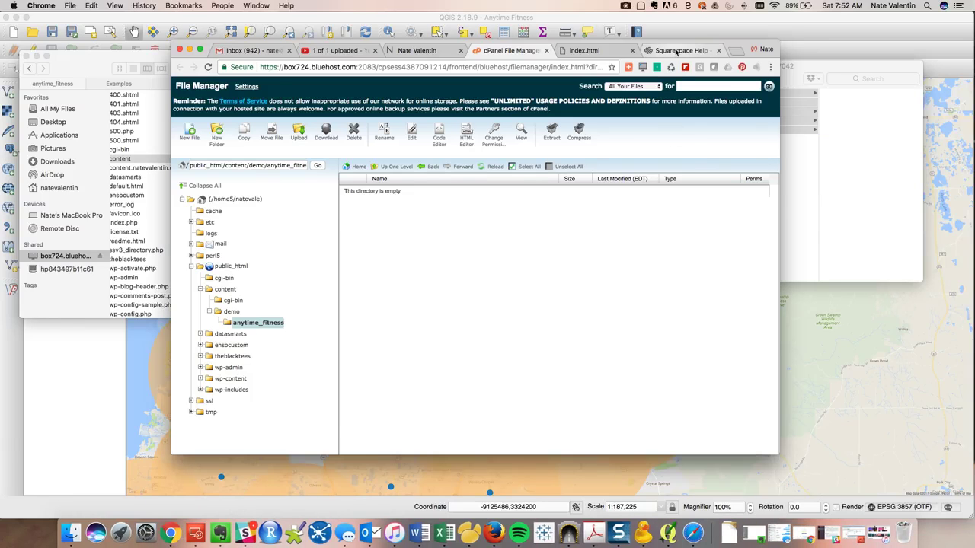
{"action": "left_click", "coordinate": [598, 50]}
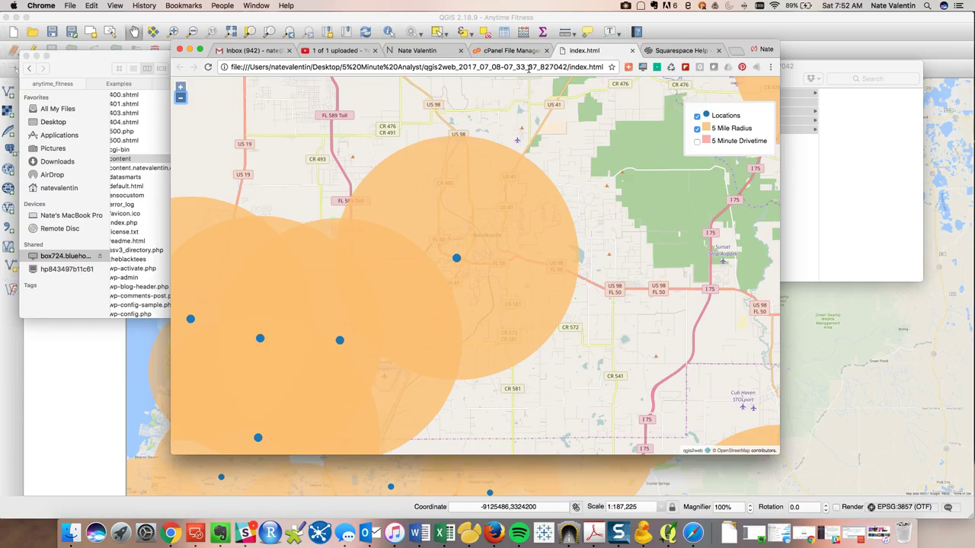
{"action": "left_click", "coordinate": [530, 67]}
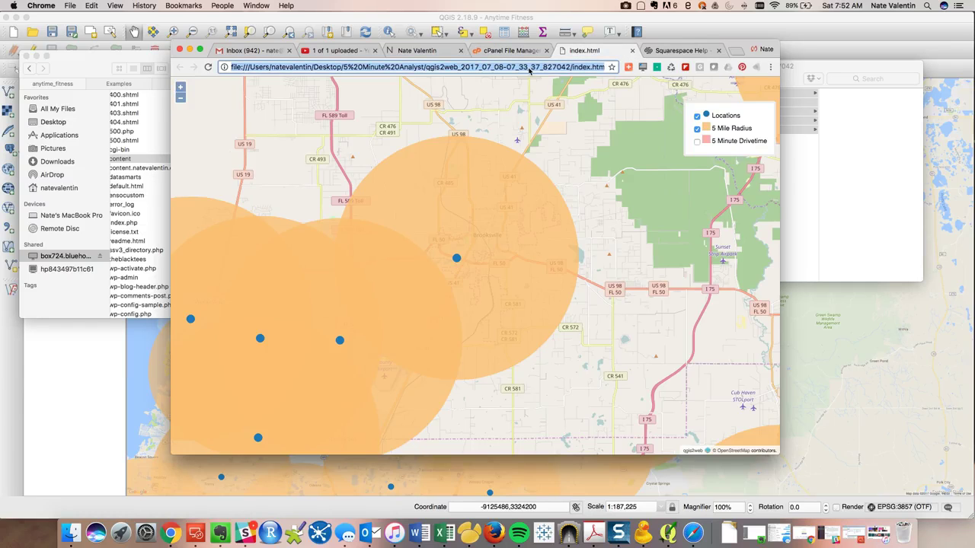
{"action": "type", "text": "content.natevalentin.com"}
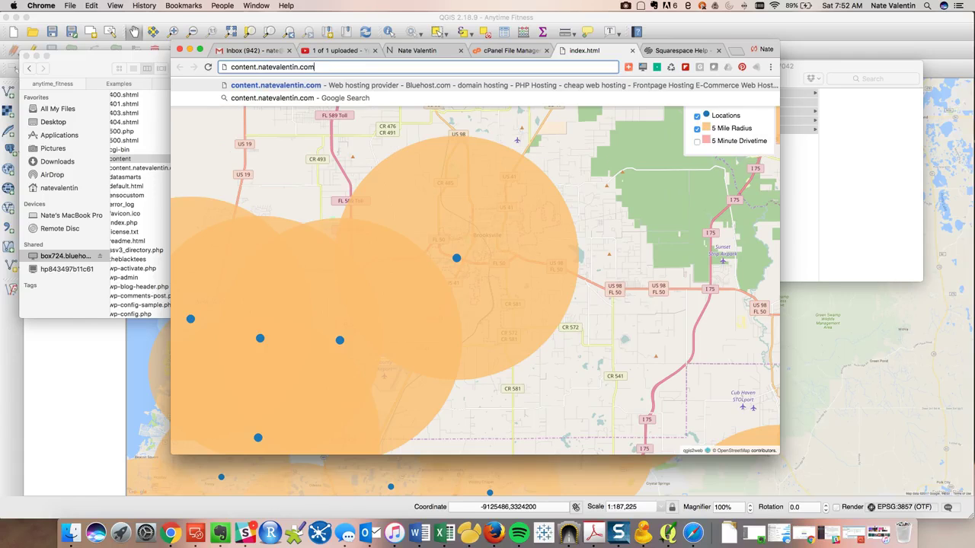
{"action": "type", "text": "/demo/"}
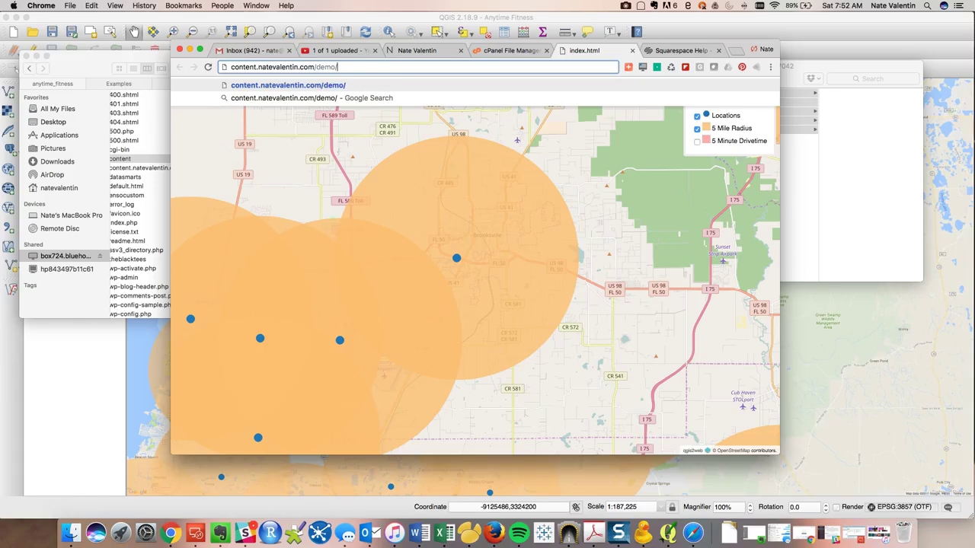
{"action": "type", "text": "anytime_fin"}
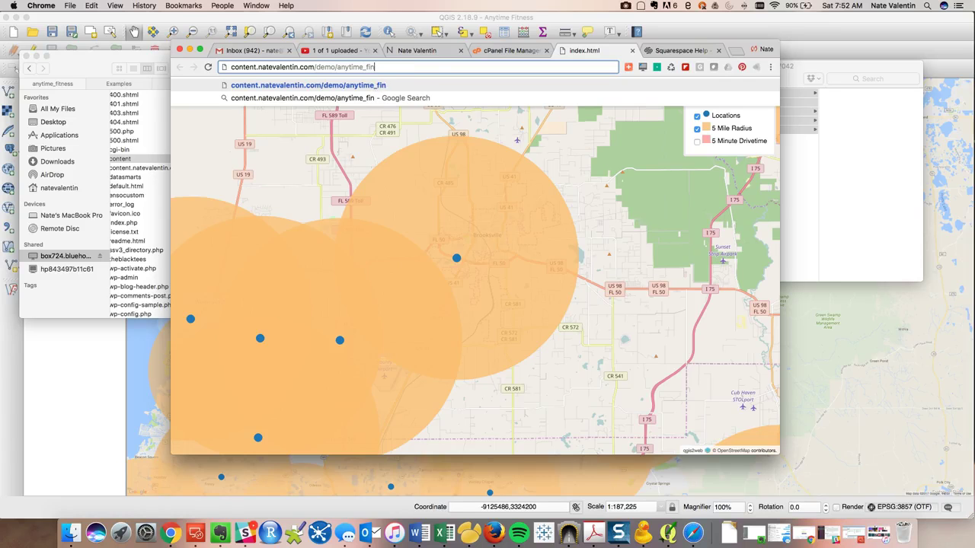
{"action": "key", "text": "BackSpace"}
Finish the /demo/anytime_fitness address, load the live map and zoom out to all of Florida
{"action": "type", "text": "tness"}
{"action": "key", "text": "Return"}
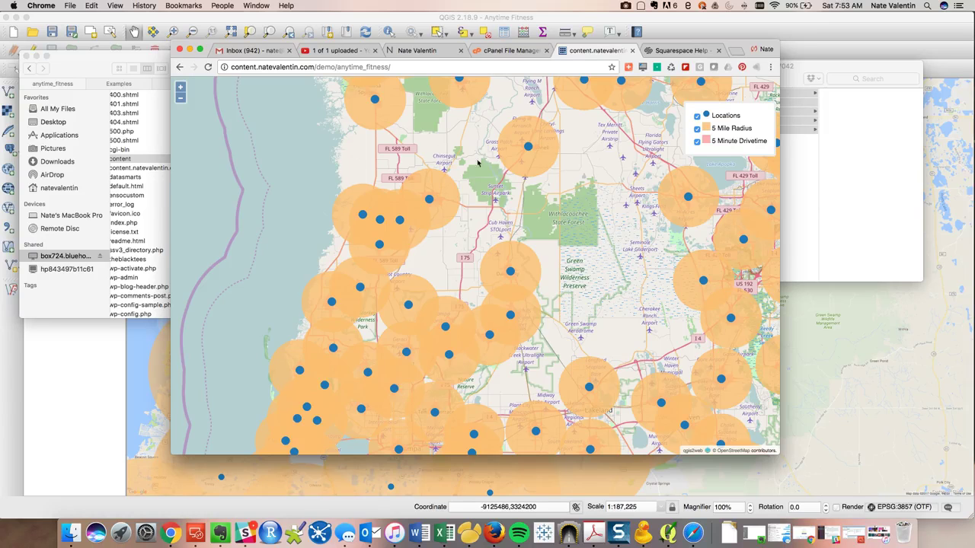
{"action": "left_click", "coordinate": [181, 99]}
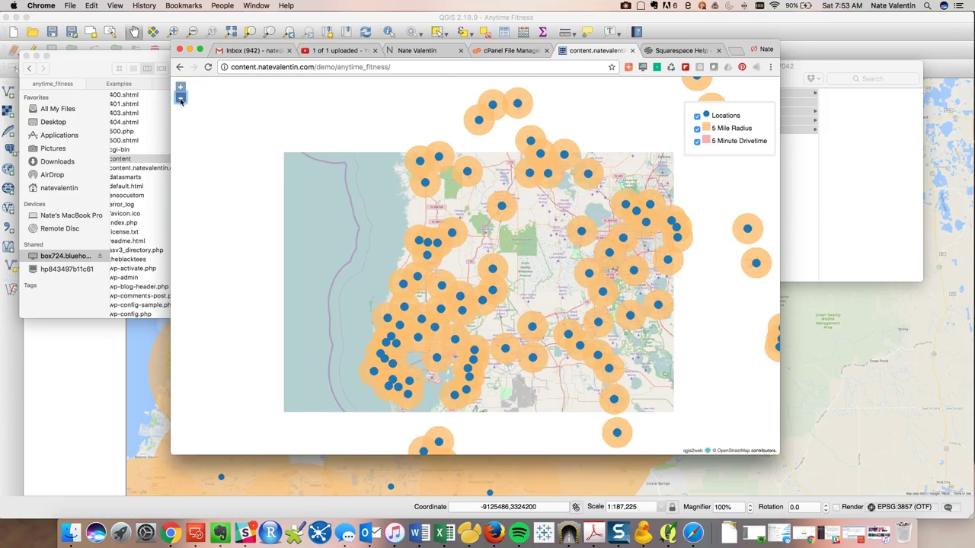
{"action": "left_click", "coordinate": [181, 99]}
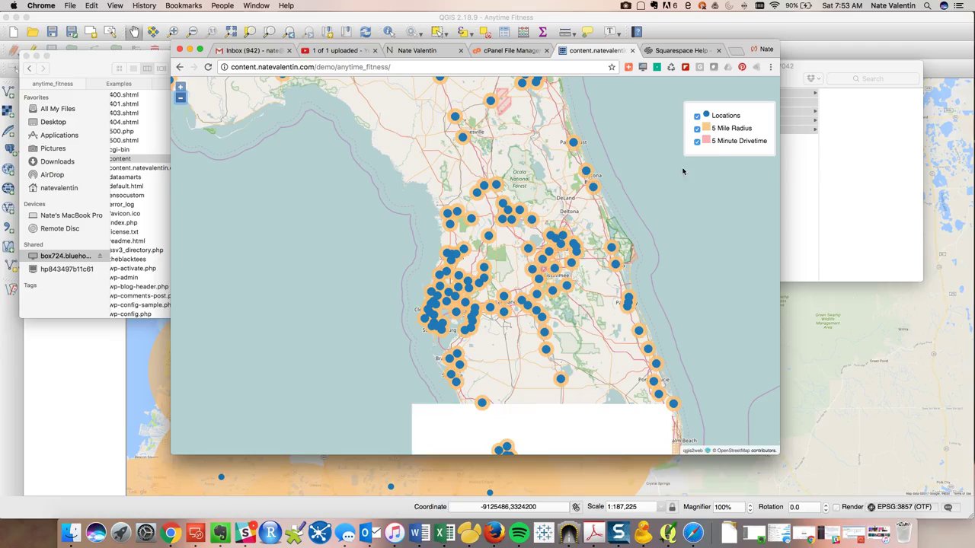
Hide 5 Mile Radius and zoom in on Lake City's 5 Minute Drivetime polygon
{"action": "left_click", "coordinate": [697, 130]}
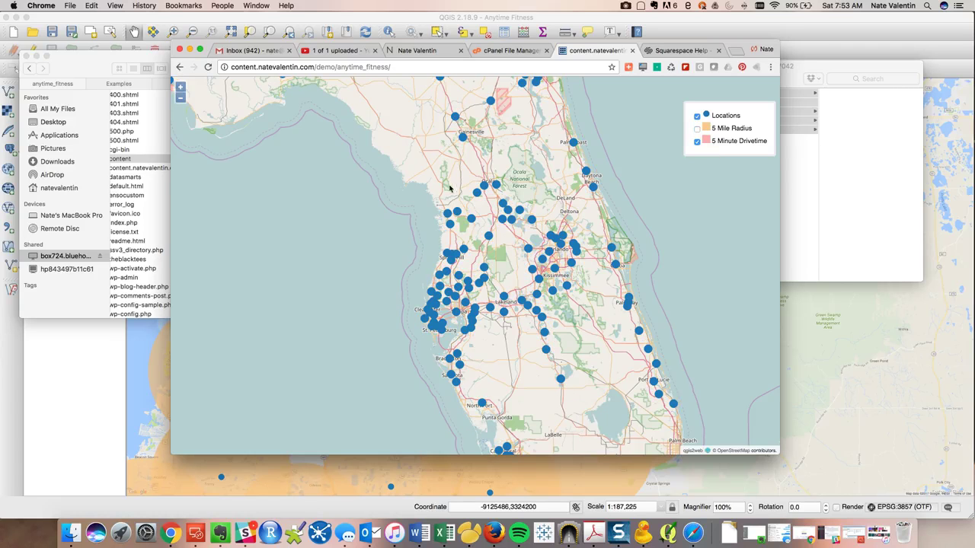
{"action": "left_click_drag", "start_coordinate": [429, 170], "coordinate": [442, 192]}
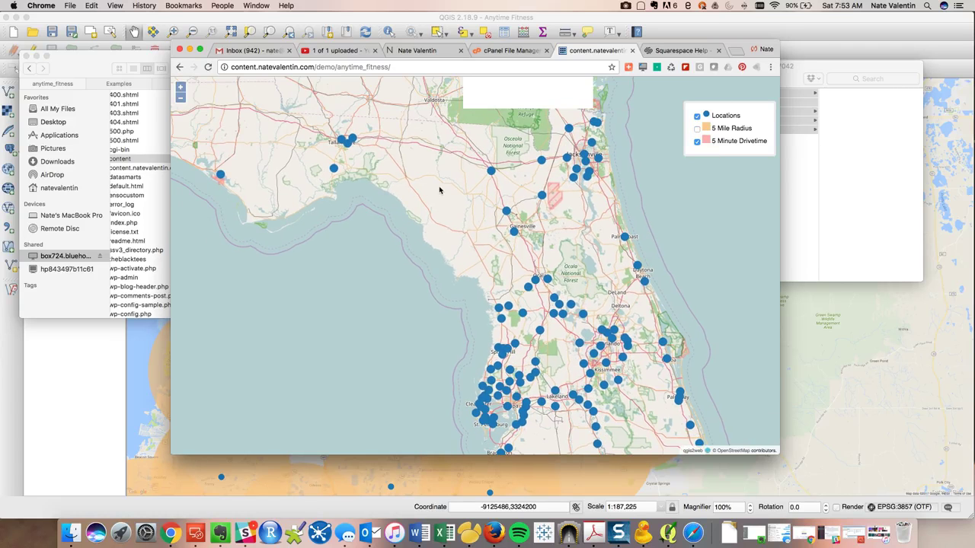
{"action": "double_click", "coordinate": [511, 182]}
{"action": "scroll", "coordinate": [466, 174], "scroll_direction": "up", "scroll_amount": 2}
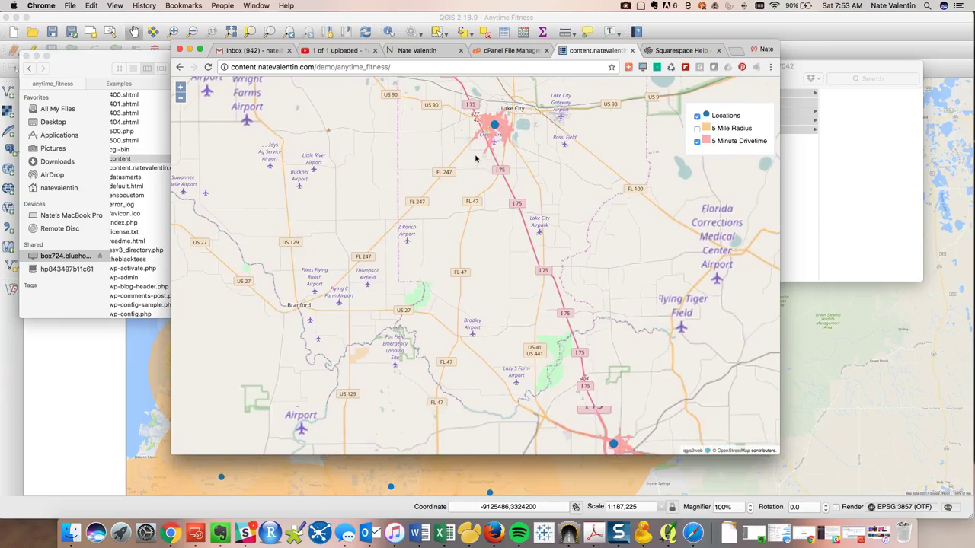
{"action": "left_click_drag", "start_coordinate": [463, 170], "coordinate": [473, 220]}
{"action": "scroll", "coordinate": [462, 197], "scroll_direction": "up", "scroll_amount": 1}
{"action": "scroll", "coordinate": [463, 198], "scroll_direction": "up", "scroll_amount": 1}
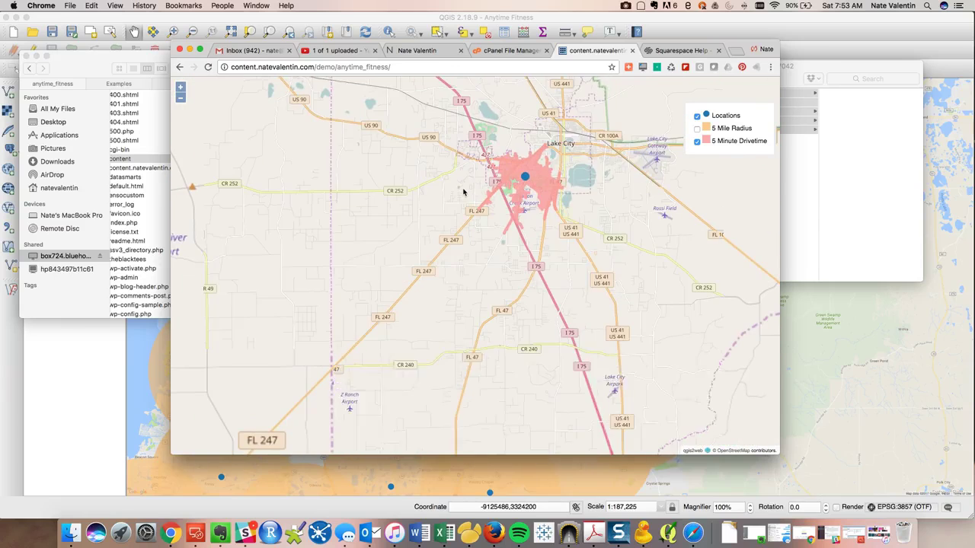
{"action": "left_click_drag", "start_coordinate": [468, 192], "coordinate": [290, 258]}
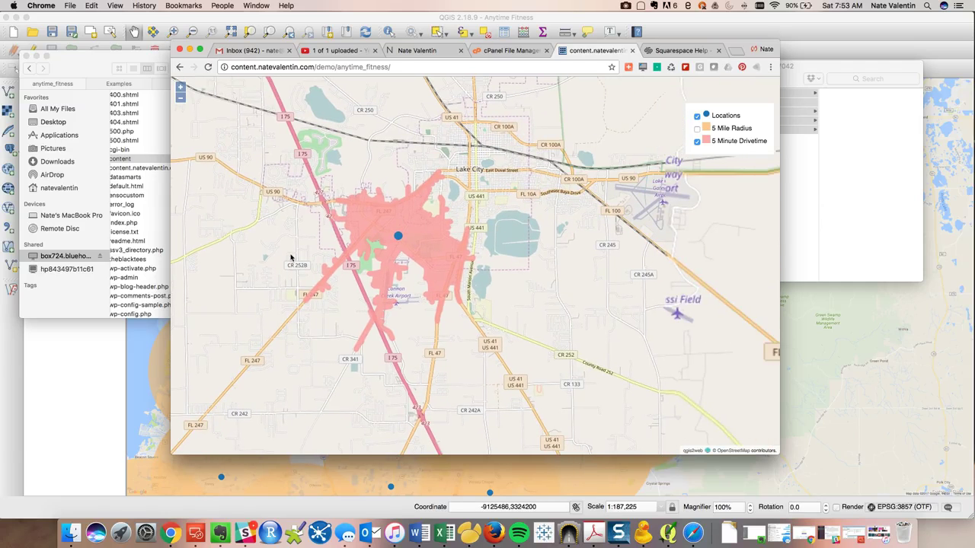
{"action": "scroll", "coordinate": [302, 221], "scroll_direction": "up", "scroll_amount": 1}
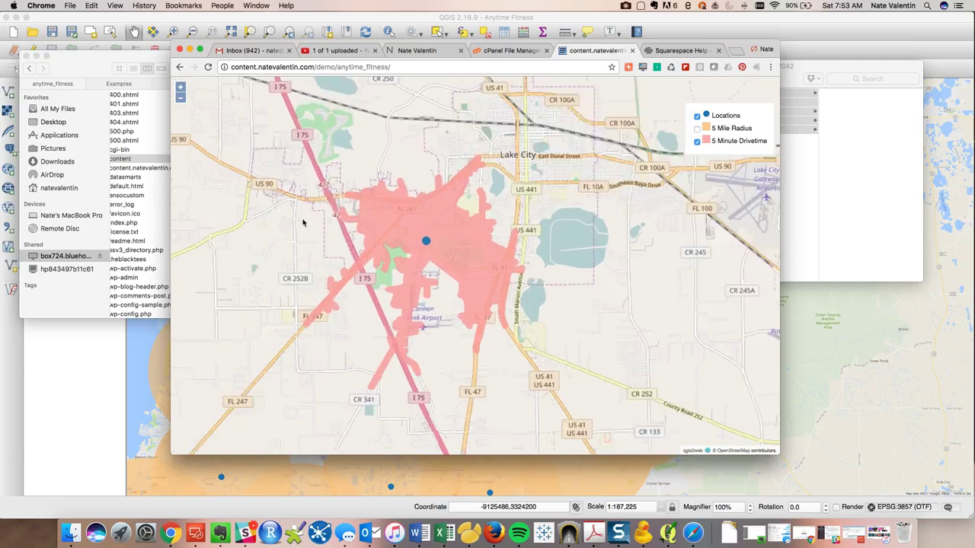
{"action": "left_click_drag", "start_coordinate": [319, 260], "coordinate": [272, 253]}
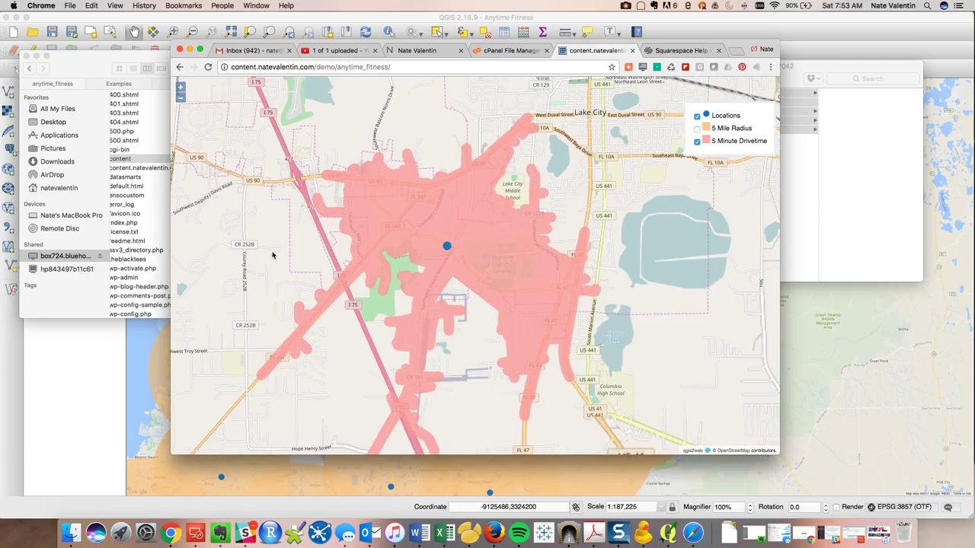
Show 5 Mile Radius, hide 5 Minute Drivetime and Locations, and zoom out over north Florida
{"action": "left_click", "coordinate": [697, 129]}
{"action": "left_click", "coordinate": [697, 142]}
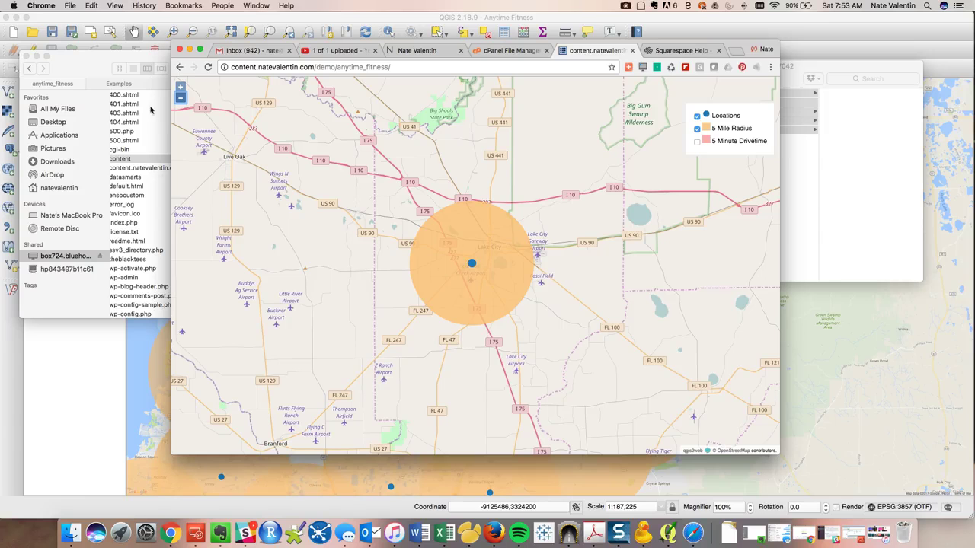
{"action": "left_click", "coordinate": [180, 99]}
{"action": "left_click", "coordinate": [180, 99]}
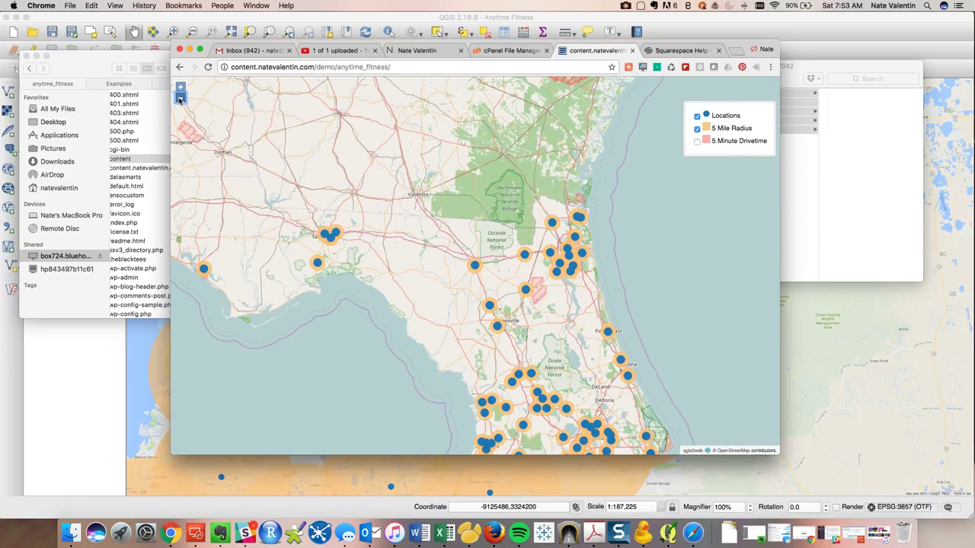
{"action": "left_click_drag", "start_coordinate": [396, 264], "coordinate": [380, 200]}
{"action": "left_click", "coordinate": [697, 116]}
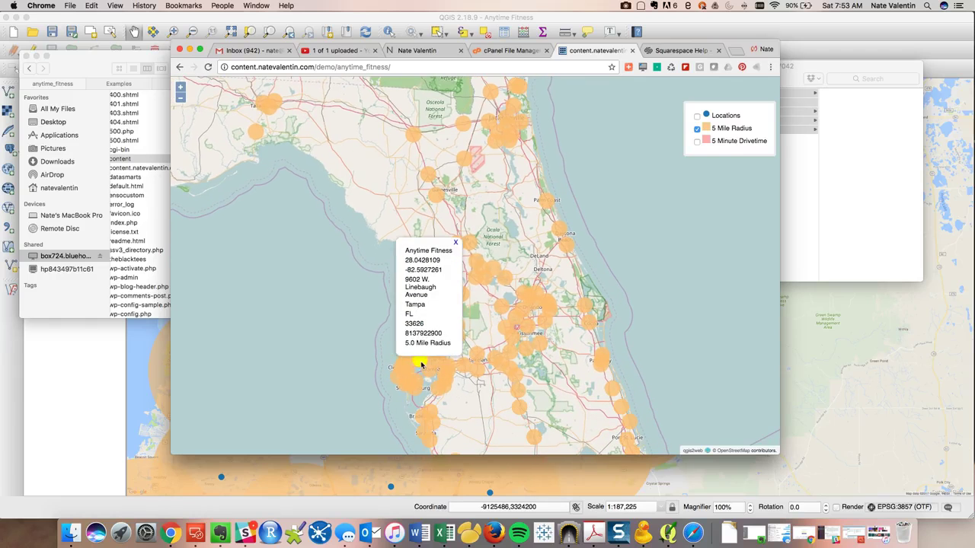
Pan across central and south Florida to view the 5-mile radius circles
{"action": "mouse_move", "coordinate": [438, 370]}
{"action": "left_click_drag", "start_coordinate": [470, 396], "coordinate": [451, 322]}
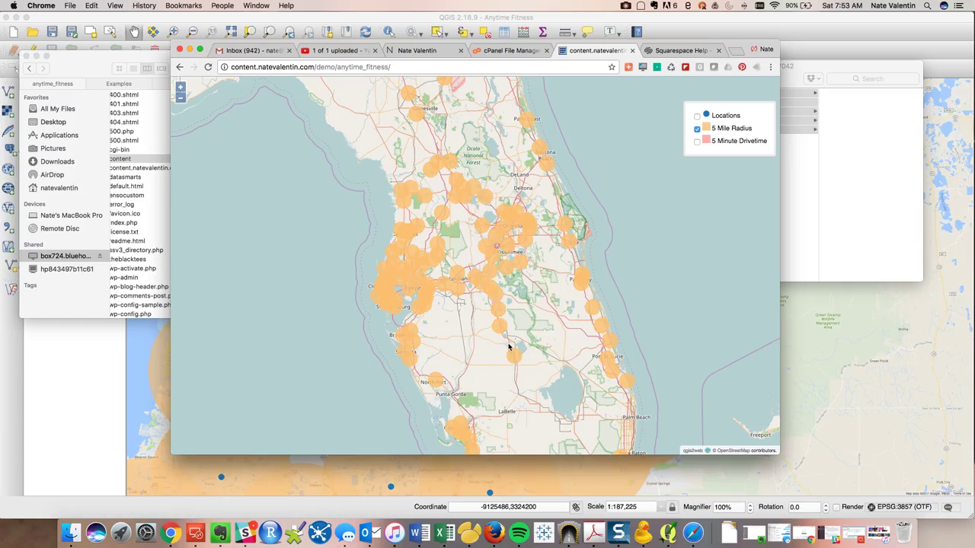
{"action": "mouse_move", "coordinate": [503, 340]}
{"action": "mouse_move", "coordinate": [582, 284]}
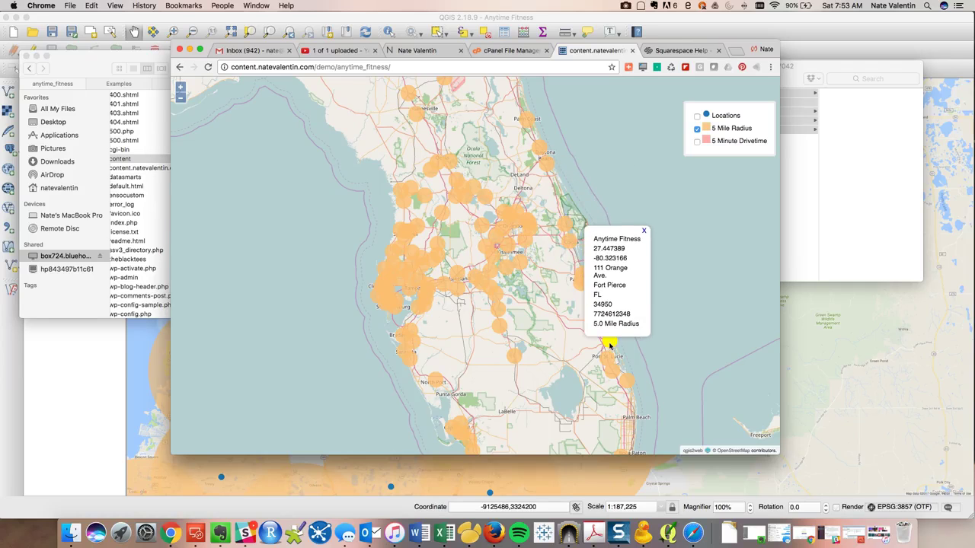
{"action": "mouse_move", "coordinate": [608, 368]}
{"action": "left_click_drag", "start_coordinate": [617, 407], "coordinate": [584, 355]}
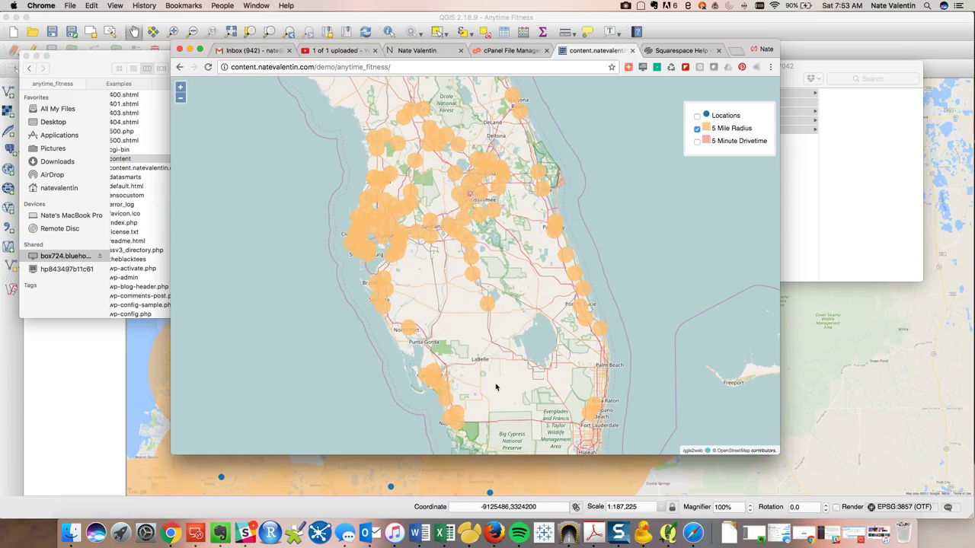
{"action": "left_click_drag", "start_coordinate": [495, 387], "coordinate": [495, 370]}
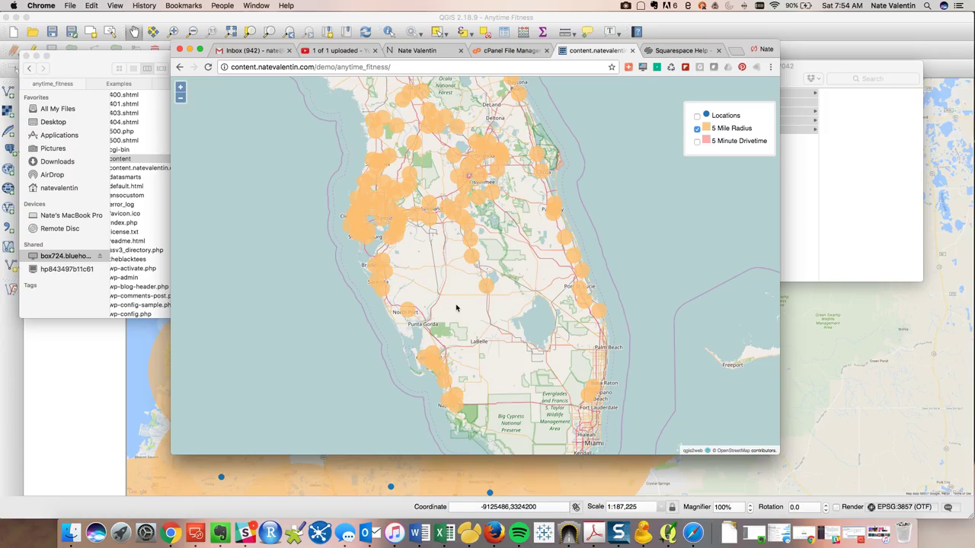
{"action": "left_click_drag", "start_coordinate": [451, 276], "coordinate": [473, 324]}
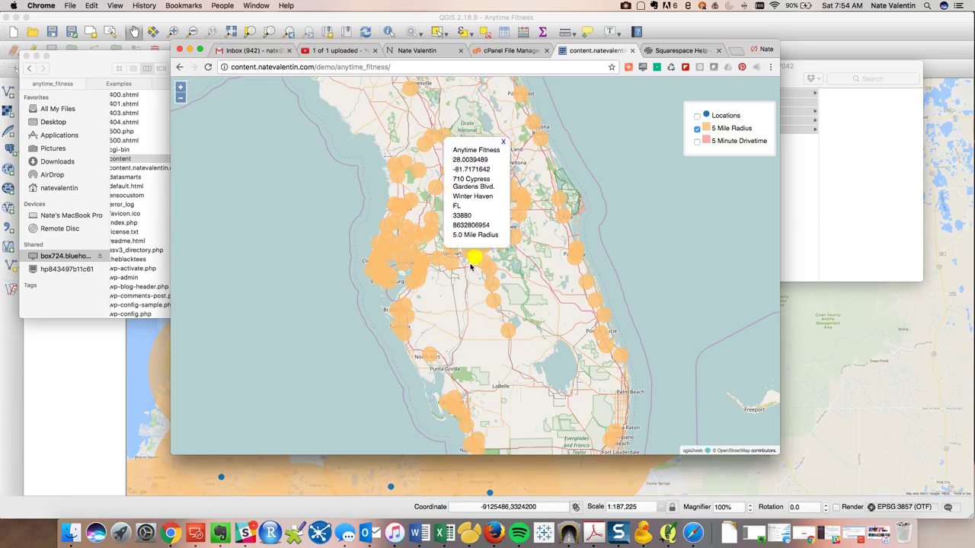
{"action": "mouse_move", "coordinate": [442, 262]}
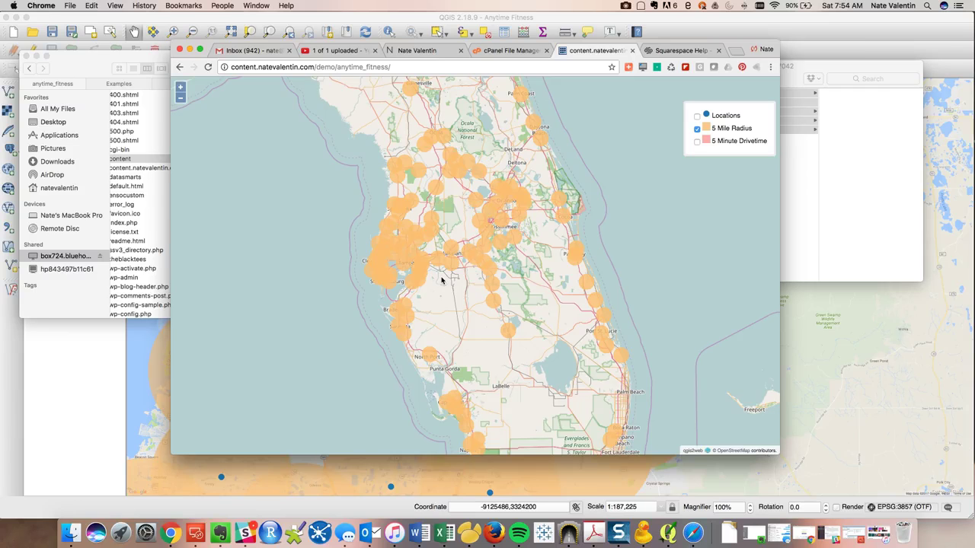
Zoom into Bradenton and Sarasota, hide 5 Mile Radius and show the location markers
{"action": "double_click", "coordinate": [417, 330]}
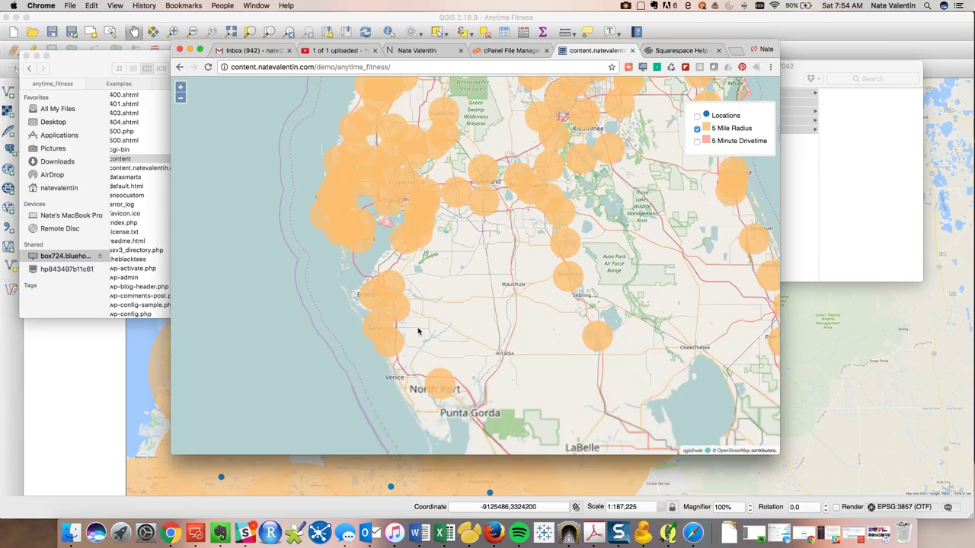
{"action": "double_click", "coordinate": [412, 331]}
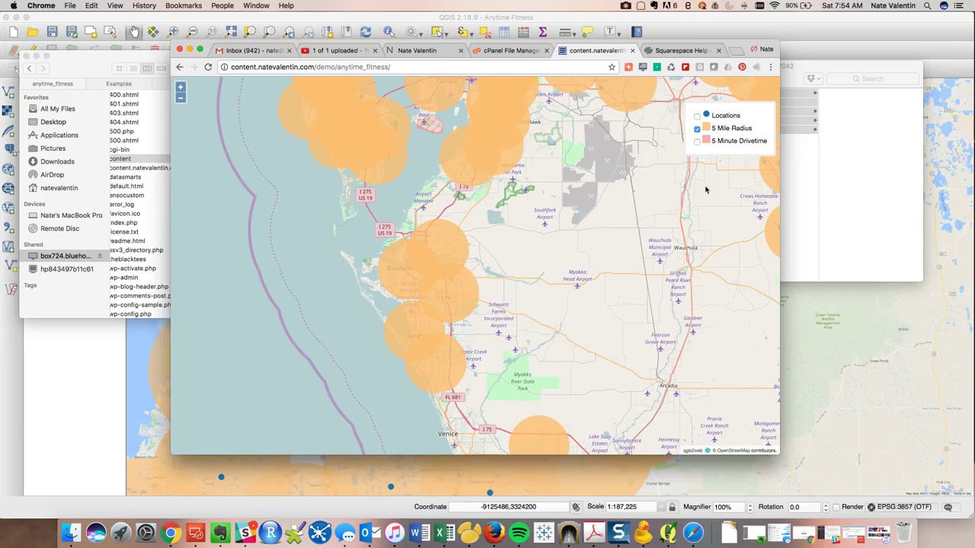
{"action": "left_click", "coordinate": [697, 129]}
{"action": "left_click", "coordinate": [697, 116]}
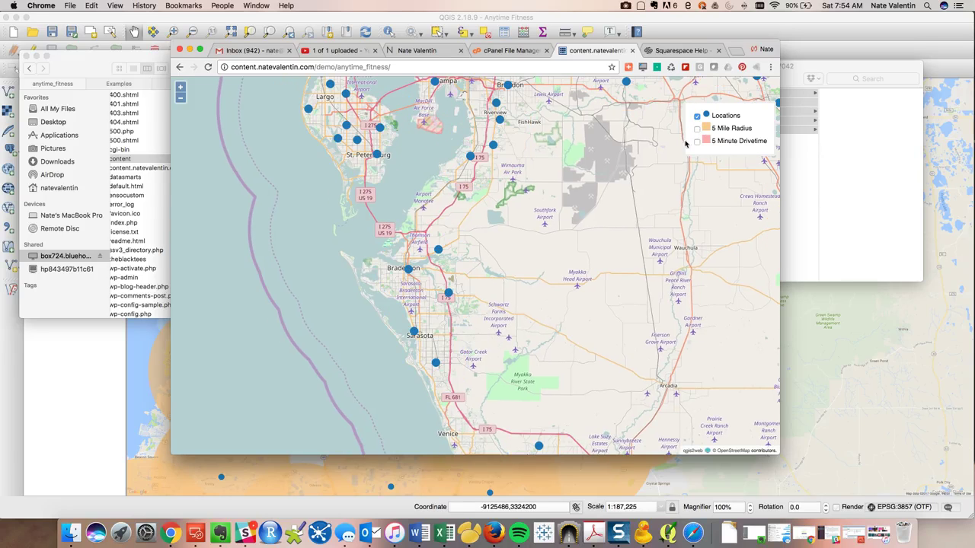
{"action": "double_click", "coordinate": [461, 328]}
{"action": "mouse_move", "coordinate": [463, 328]}
{"action": "left_mouse_down"}
{"action": "mouse_move", "coordinate": [535, 318]}
{"action": "mouse_move", "coordinate": [542, 309]}
{"action": "left_mouse_up"}
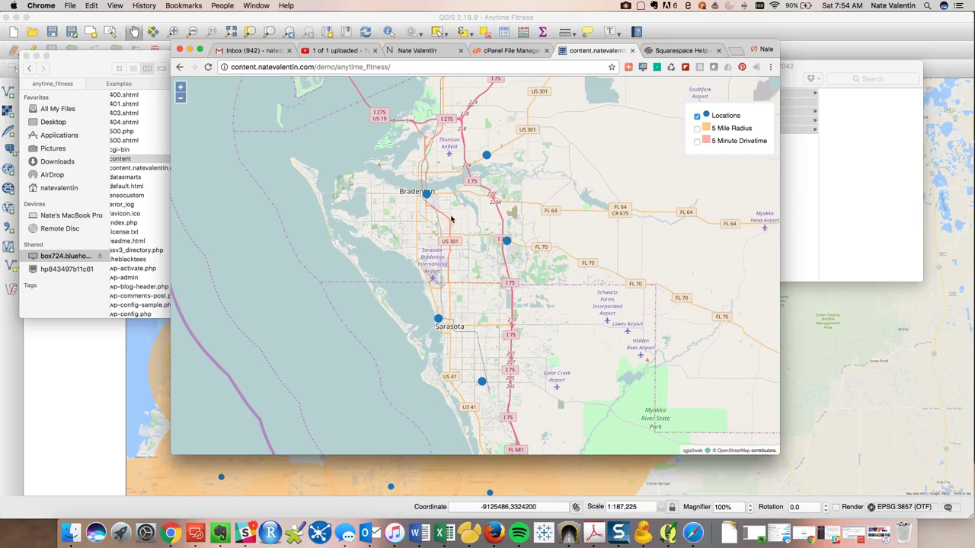
Open the Bradenton location's information popup
{"action": "left_click", "coordinate": [428, 196]}
{"action": "left_click", "coordinate": [426, 196]}
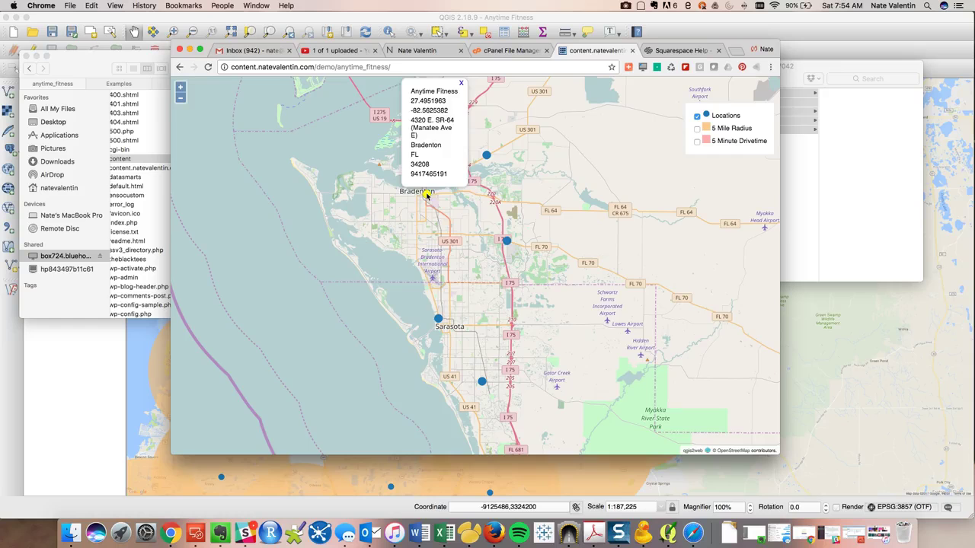
{"action": "mouse_move", "coordinate": [507, 241]}
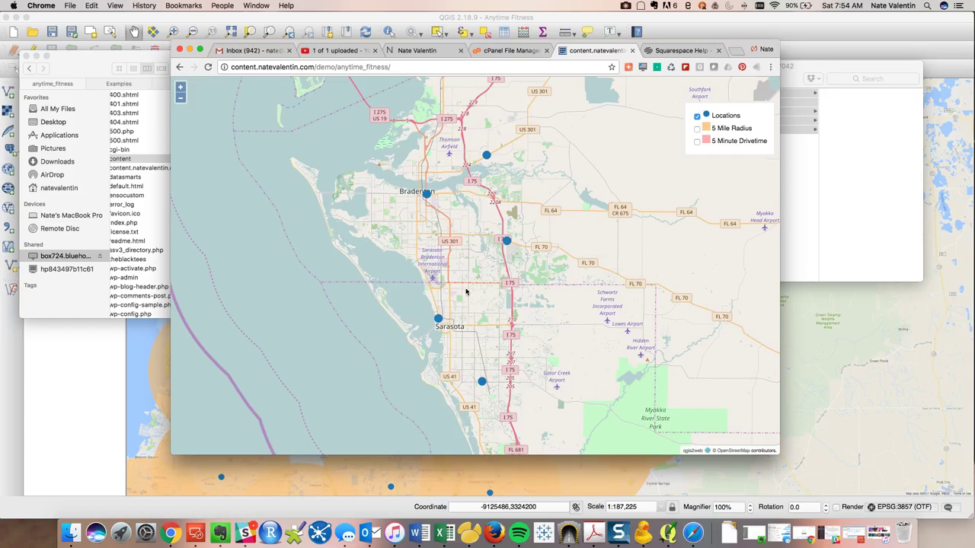
{"action": "mouse_move", "coordinate": [438, 317]}
{"action": "mouse_move", "coordinate": [483, 383]}
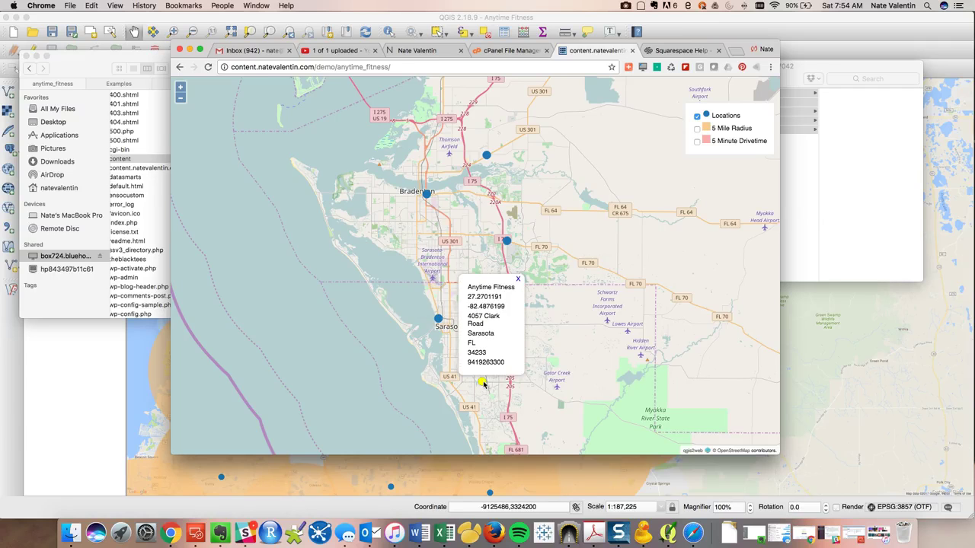
Turn on the 5 Minute Drivetime areas and pan the map south toward Venice
{"action": "left_click", "coordinate": [697, 141]}
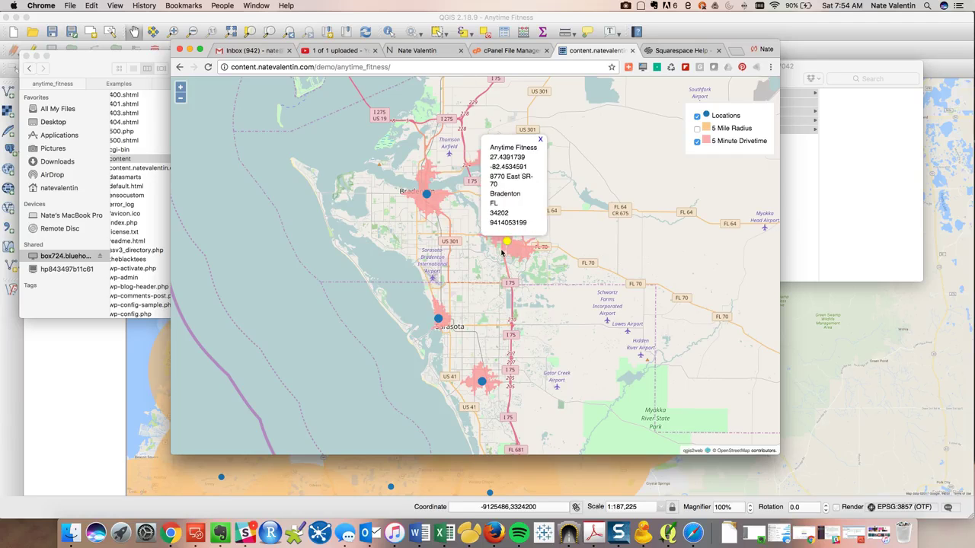
{"action": "mouse_move", "coordinate": [491, 381]}
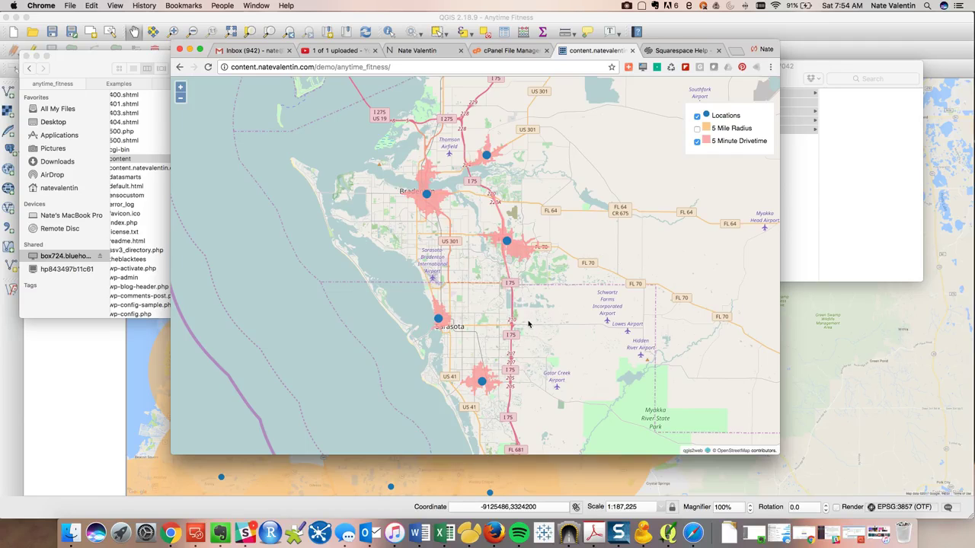
{"action": "left_click_drag", "start_coordinate": [541, 349], "coordinate": [527, 244]}
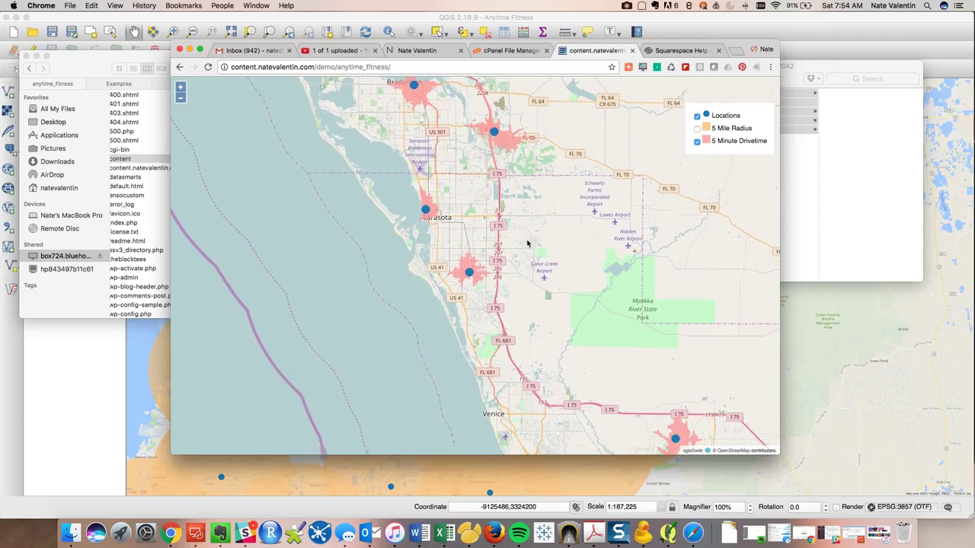